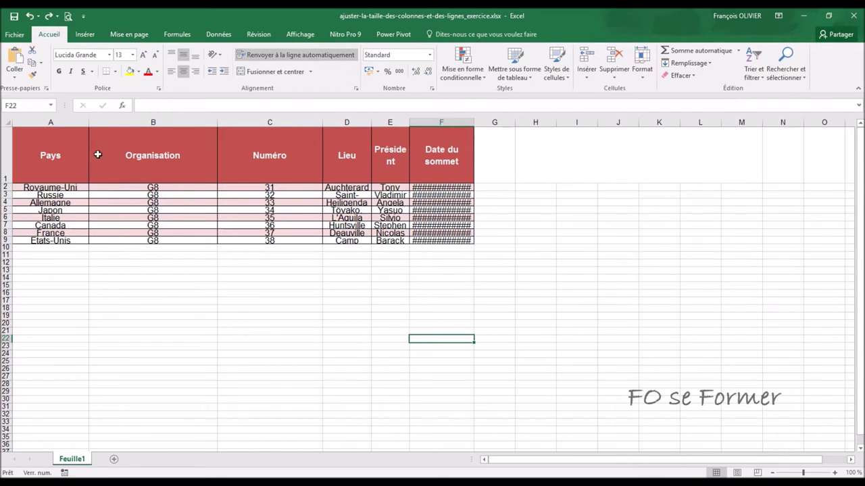
Examine the table's rows and columns for cut-off content, especially the Président and Date du sommet columns.
left_click(2, 150)
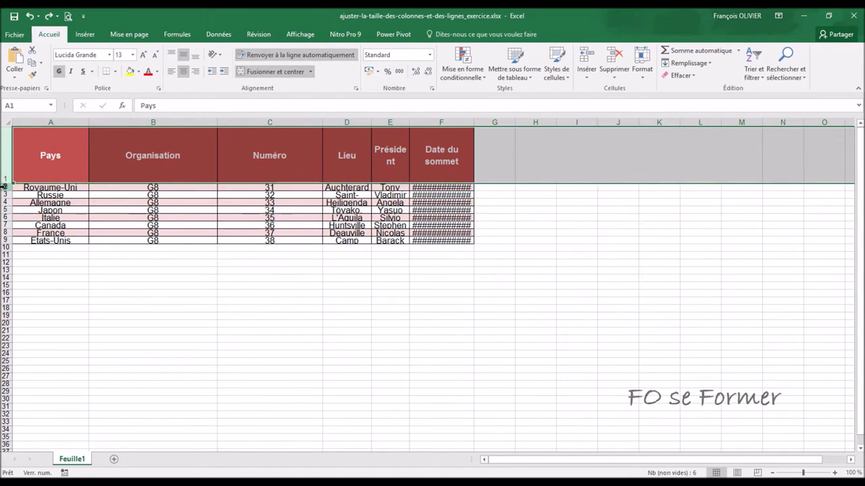
left_click(3, 187)
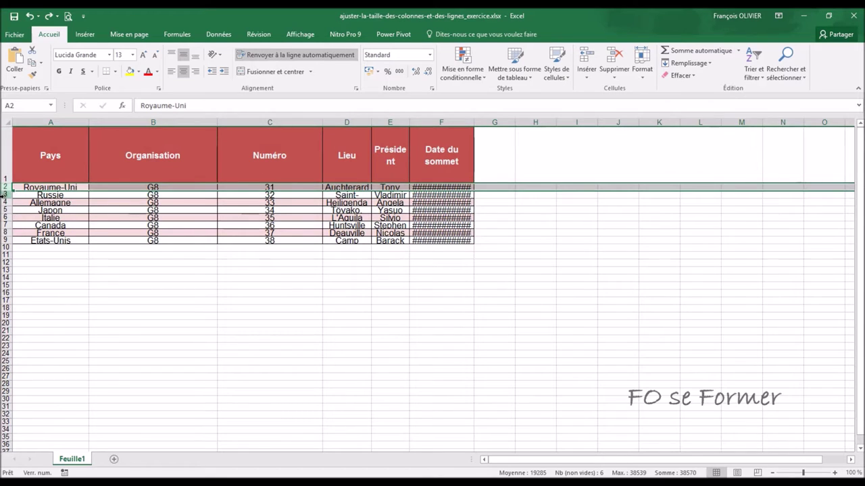
left_click(3, 195)
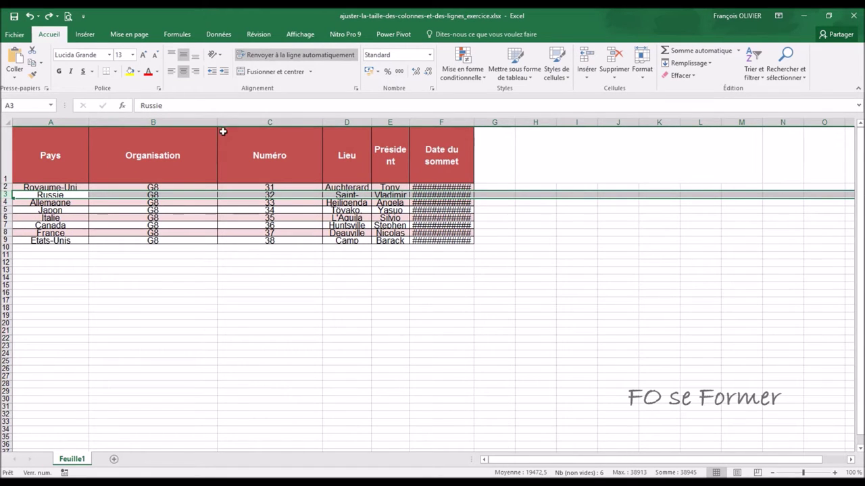
left_click(53, 122)
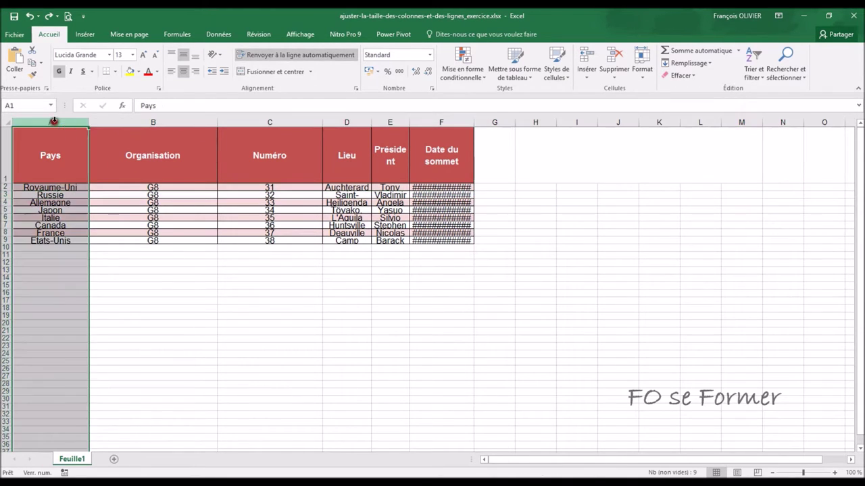
left_click(119, 123)
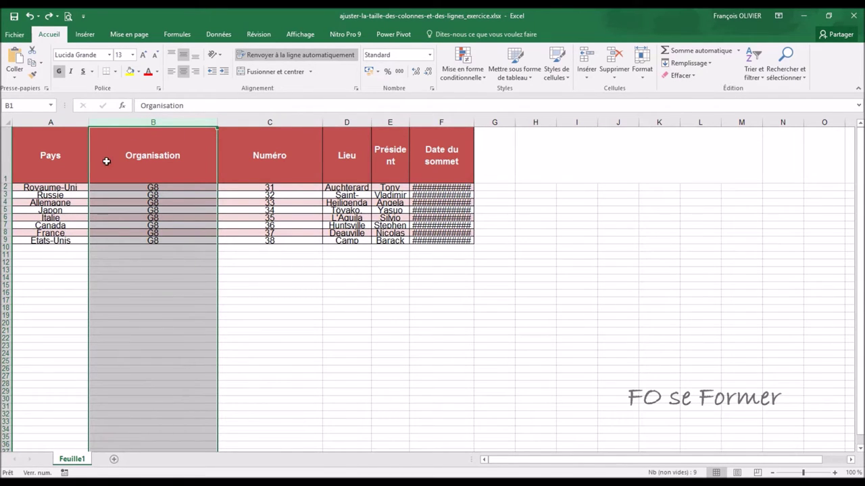
left_click(378, 124)
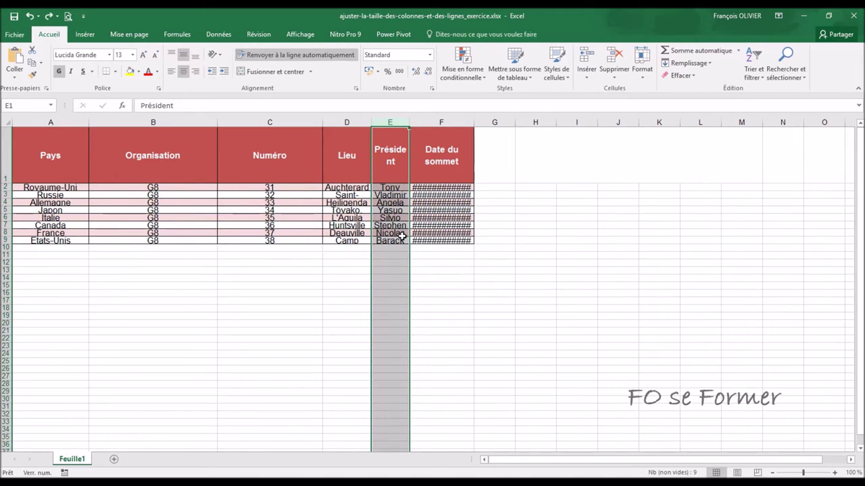
left_click(455, 162)
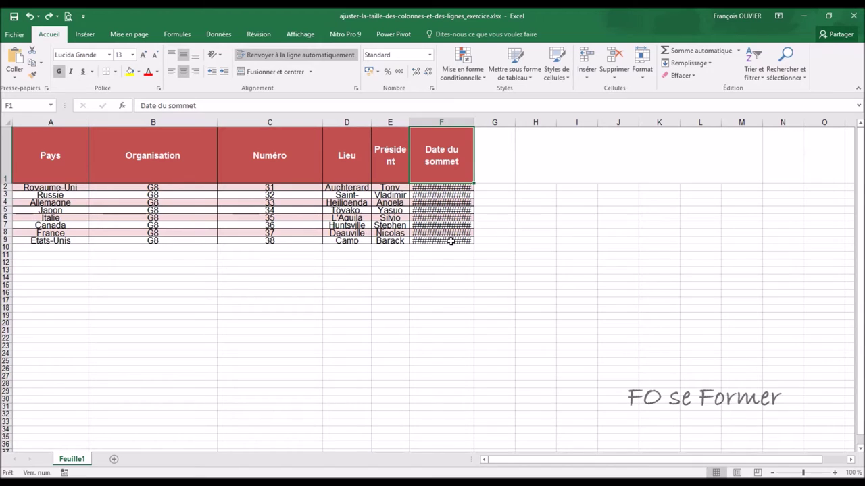
left_click(350, 269)
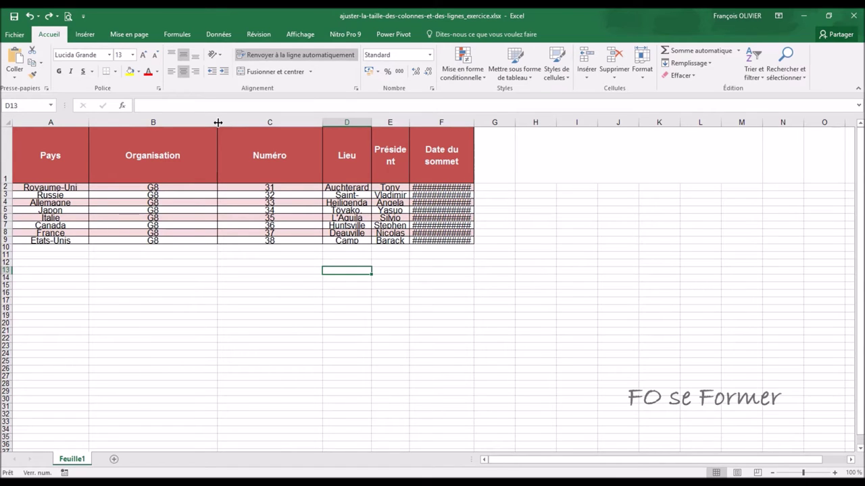
Narrow the Organisation column to just fit its heading and resize header row 1 to a height of about 39,75 (53 pixels).
left_click_drag(217, 122, 156, 124)
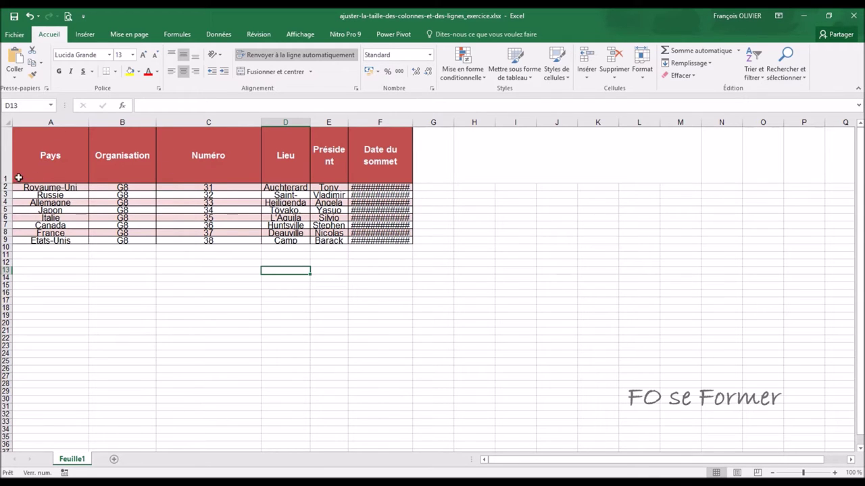
left_click_drag(7, 181, 12, 265)
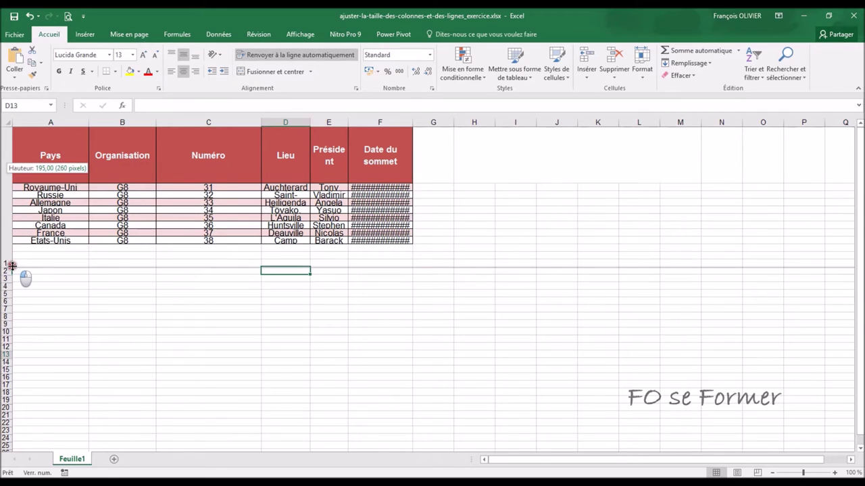
left_click_drag(12, 265, 11, 266)
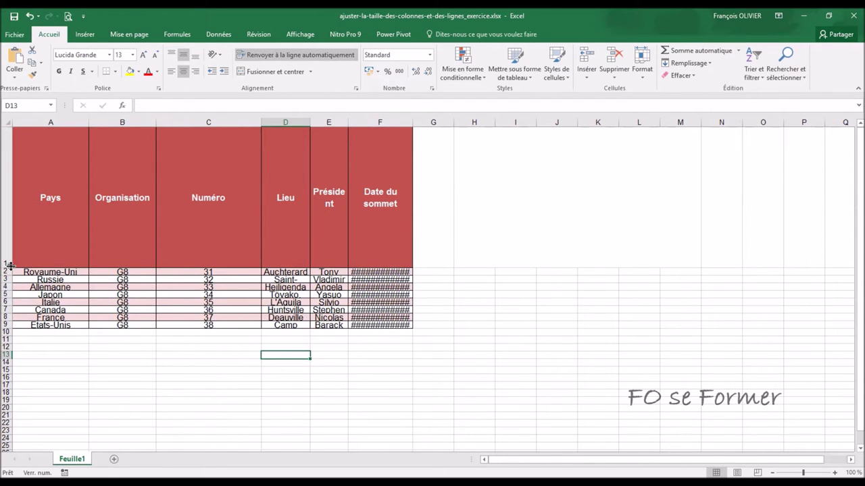
left_click_drag(11, 265, 15, 152)
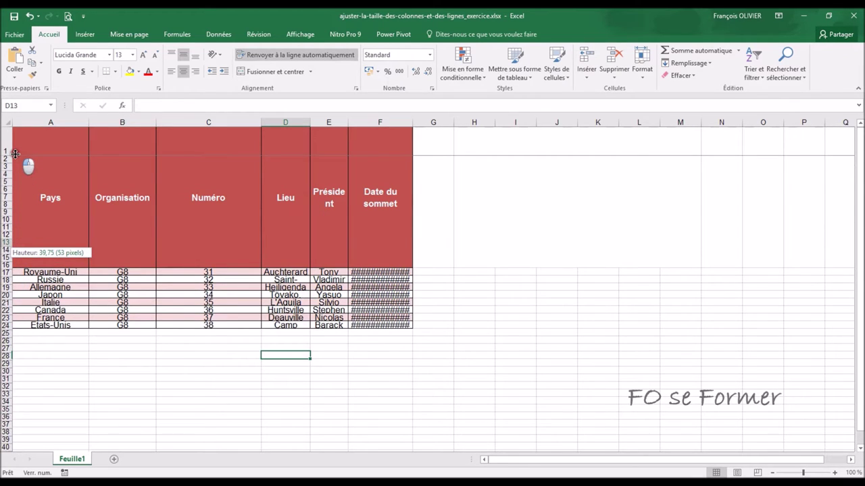
left_click_drag(15, 154, 15, 154)
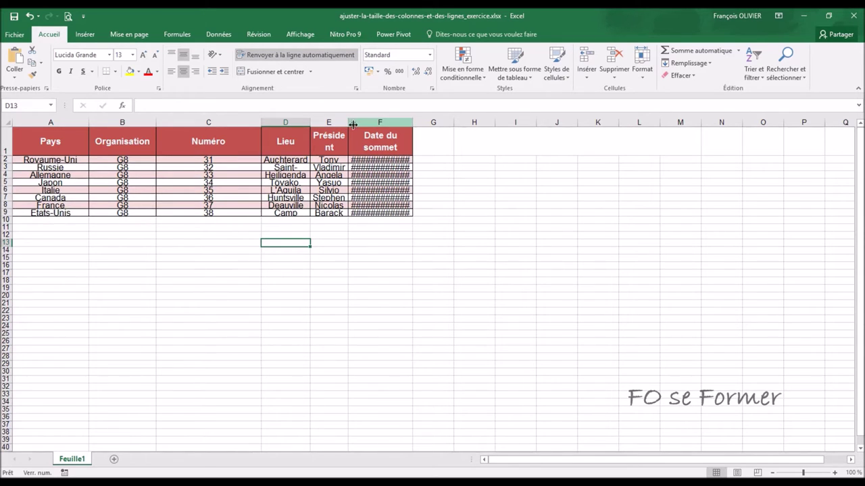
Widen the Président column to fit the full names and auto-fit the Date du sommet column to its dates.
left_click_drag(346, 121, 386, 122)
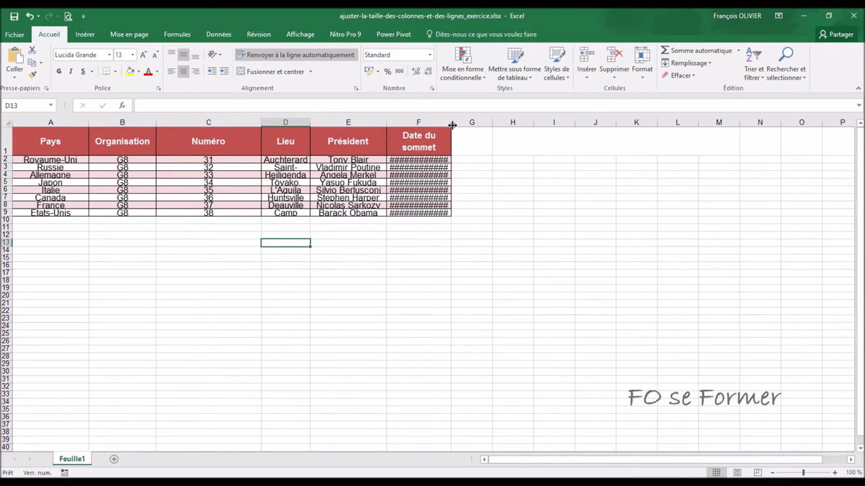
left_click_drag(451, 123, 555, 122)
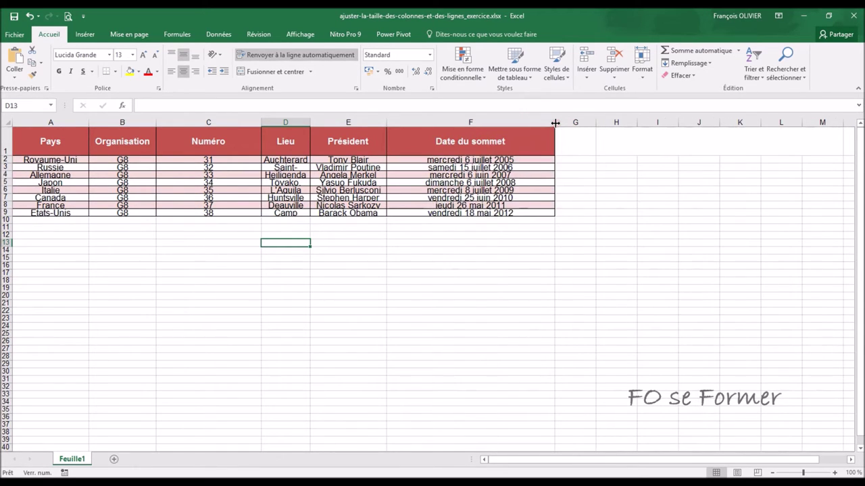
key("ctrl+z")
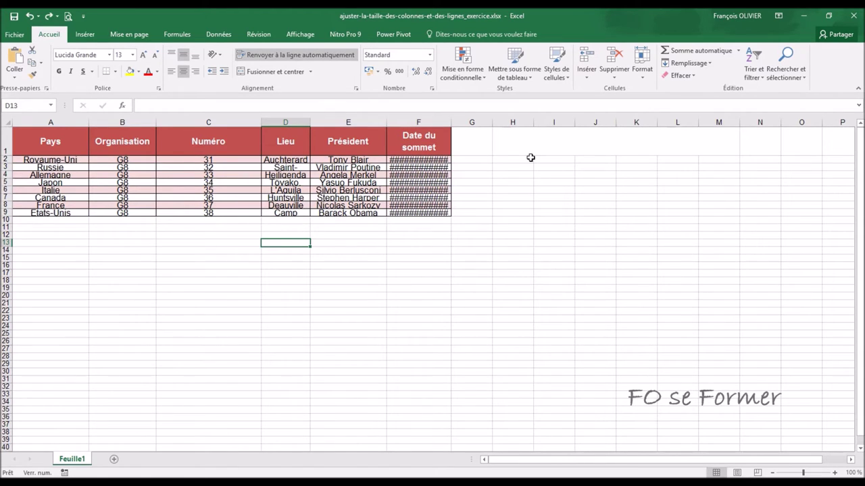
mouse_move(449, 159)
left_click(444, 163)
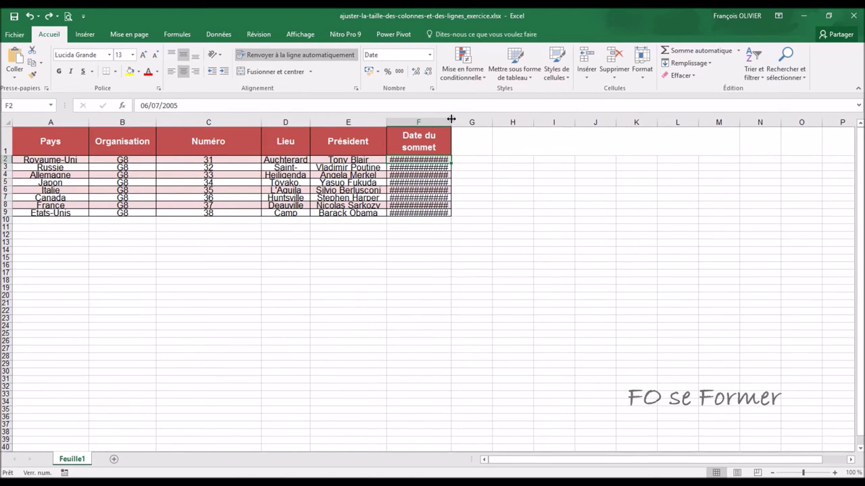
double_click(450, 119)
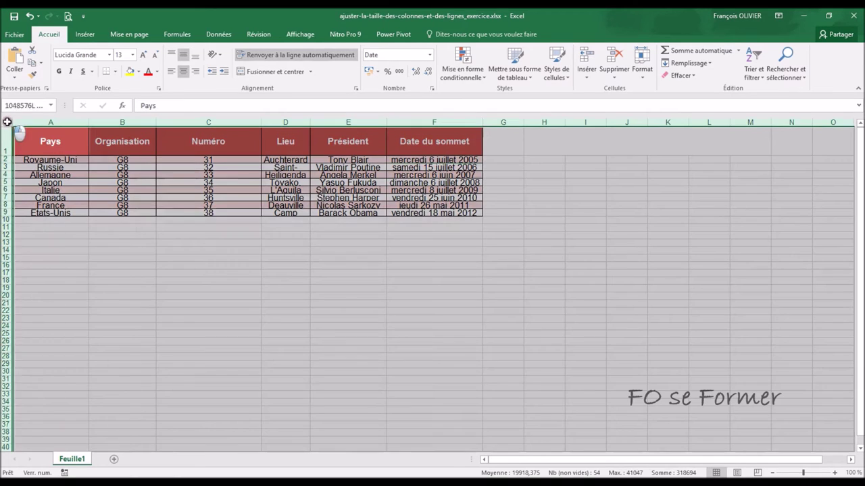
Auto-fit all column widths and all row heights of the whole sheet to their contents.
left_click(7, 122)
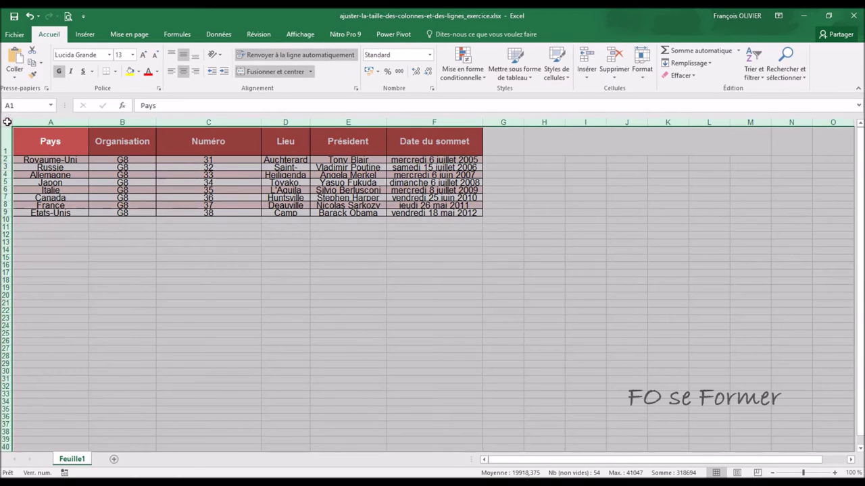
double_click(87, 122)
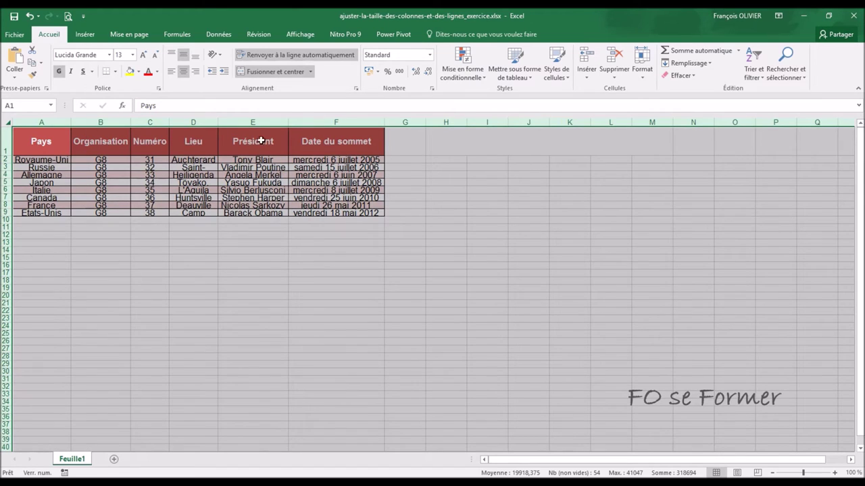
double_click(5, 157)
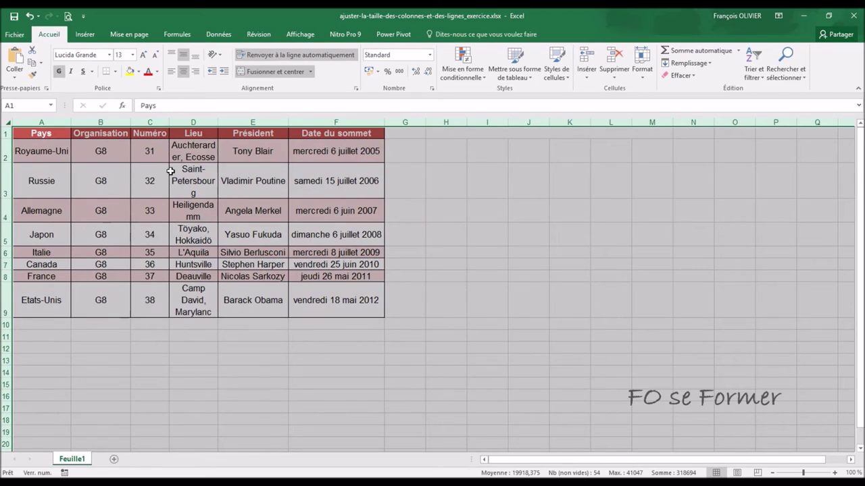
left_click(193, 341)
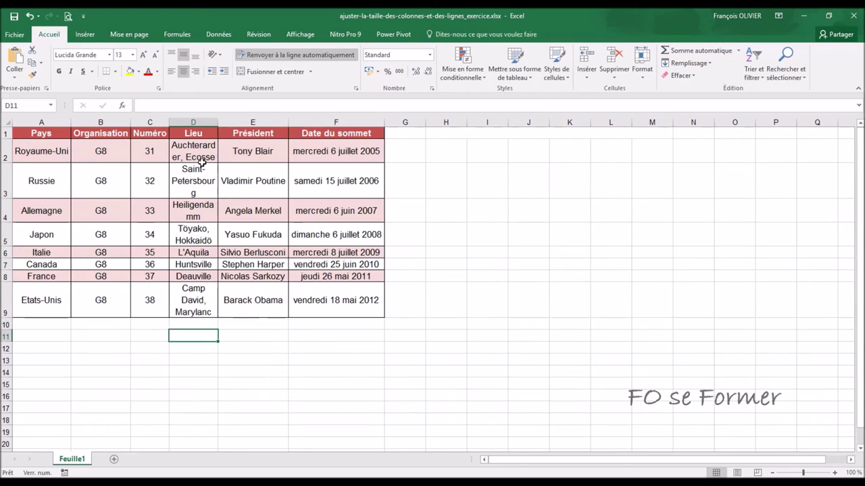
Widen and auto-fit the Lieu column so each place fits on one line, and auto-fit all row heights again.
left_click_drag(221, 122, 389, 112)
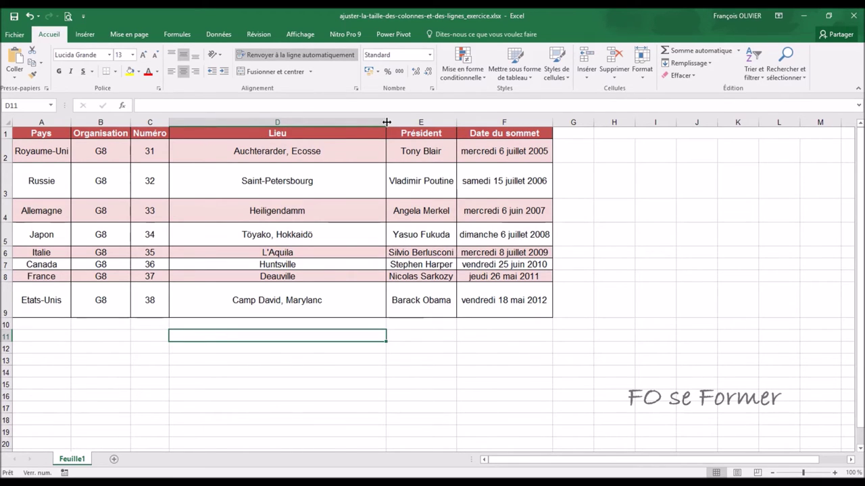
double_click(386, 122)
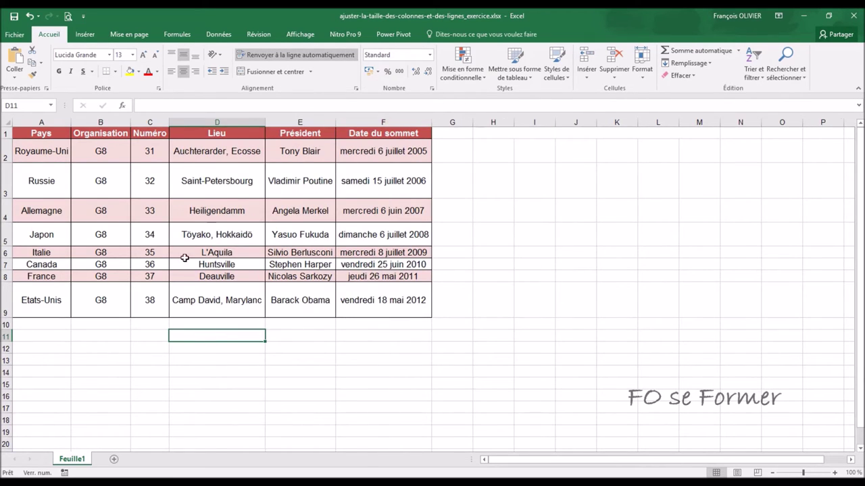
left_click(8, 120)
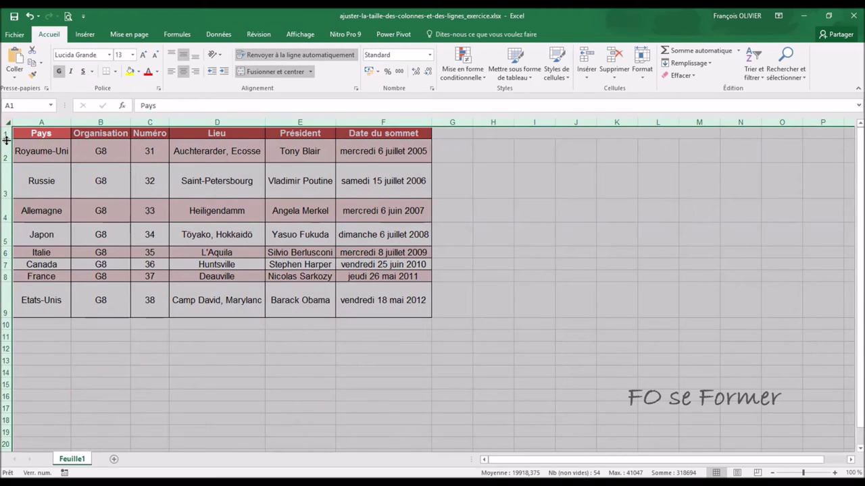
double_click(6, 139)
left_click(183, 284)
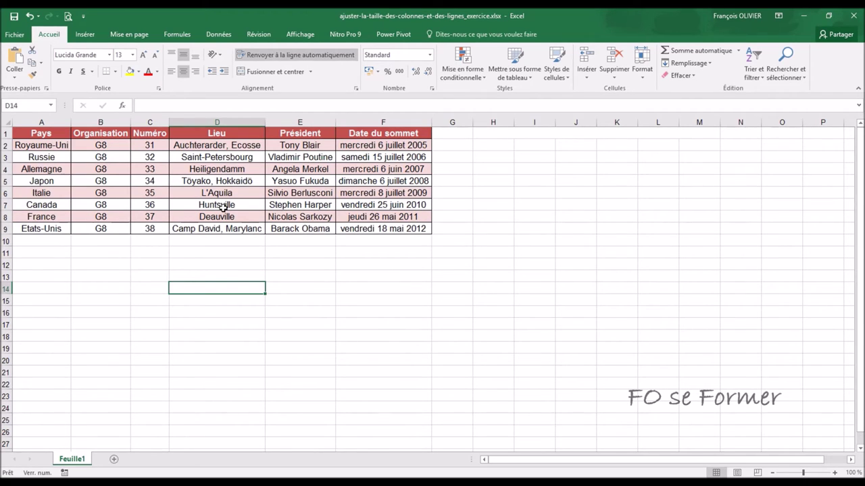
Set the width of columns A to F, Pays through Date du sommet, to exactly 30.
left_click_drag(47, 122, 375, 135)
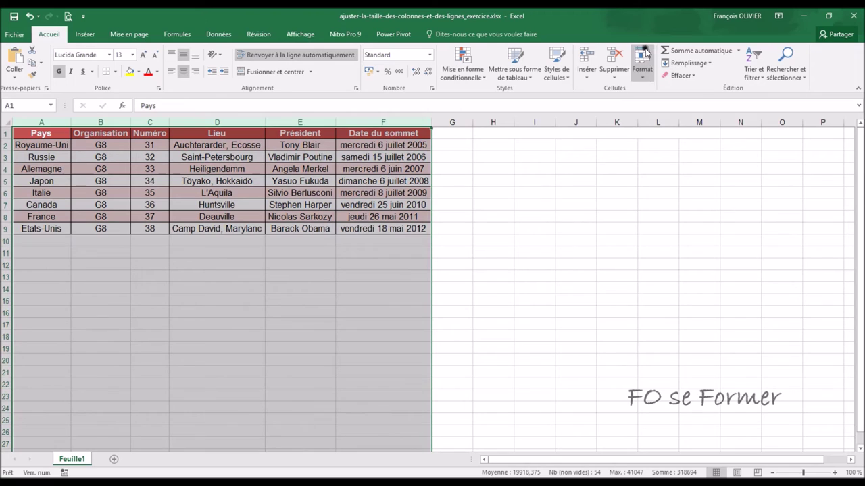
left_click(643, 73)
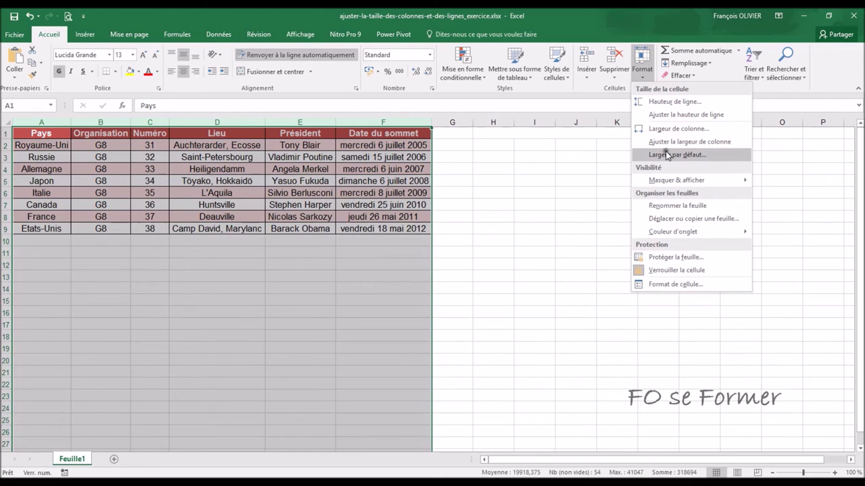
left_click(669, 127)
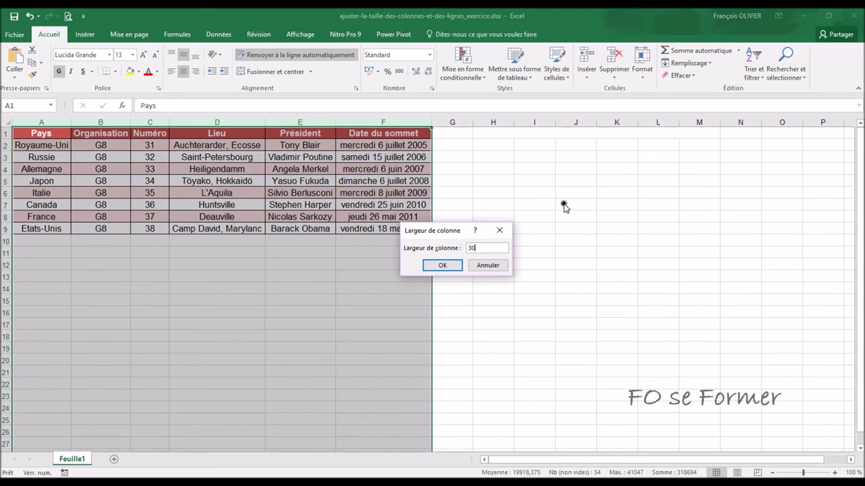
left_click(443, 265)
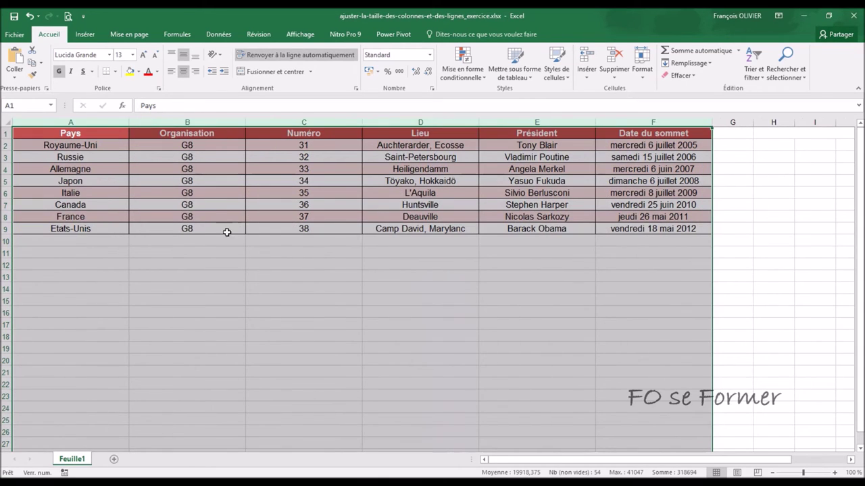
Check the exact column width set for the Pays column and for the Lieu column.
left_click(69, 123)
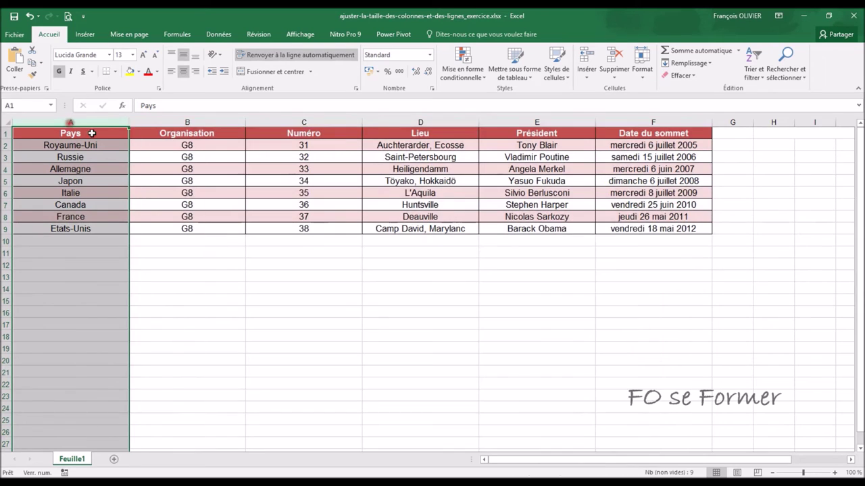
left_click(642, 76)
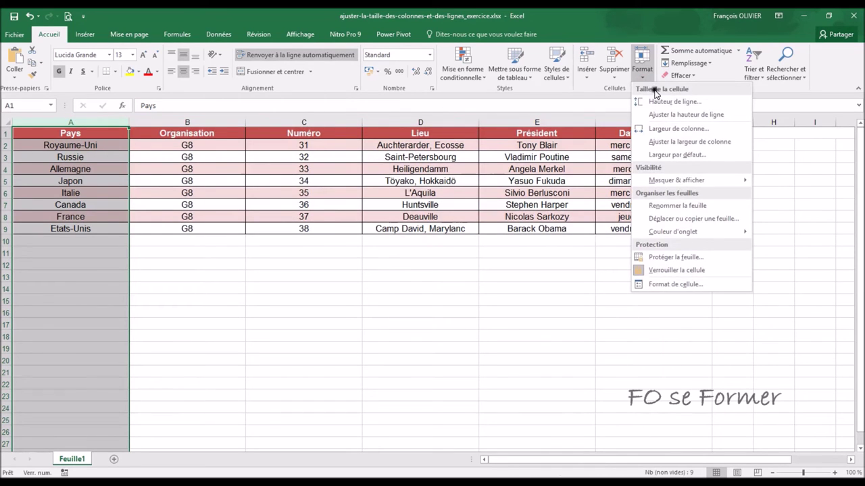
left_click(665, 128)
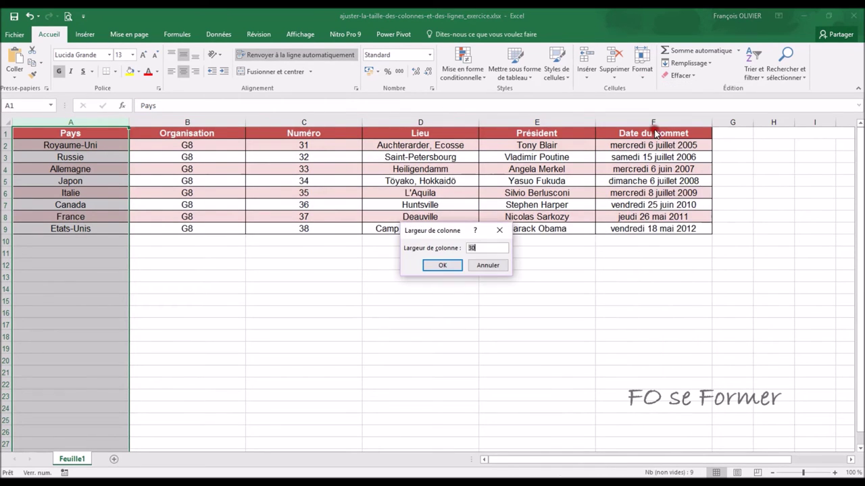
left_click(442, 265)
left_click(435, 123)
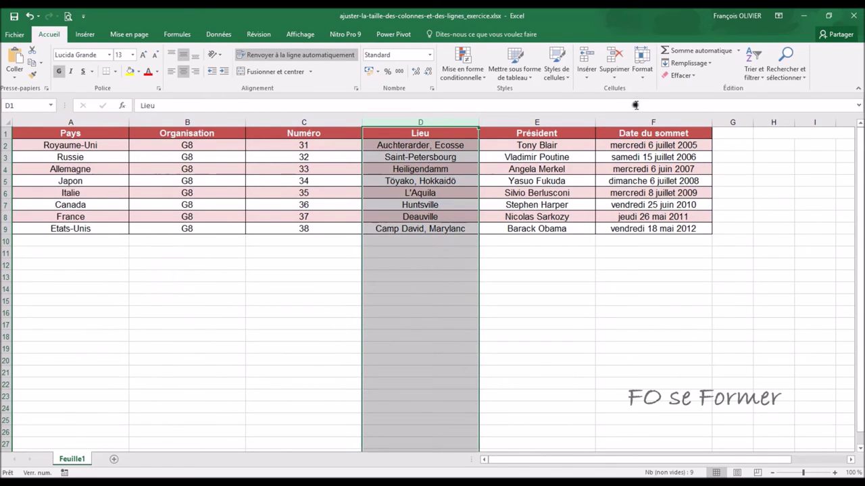
left_click(642, 74)
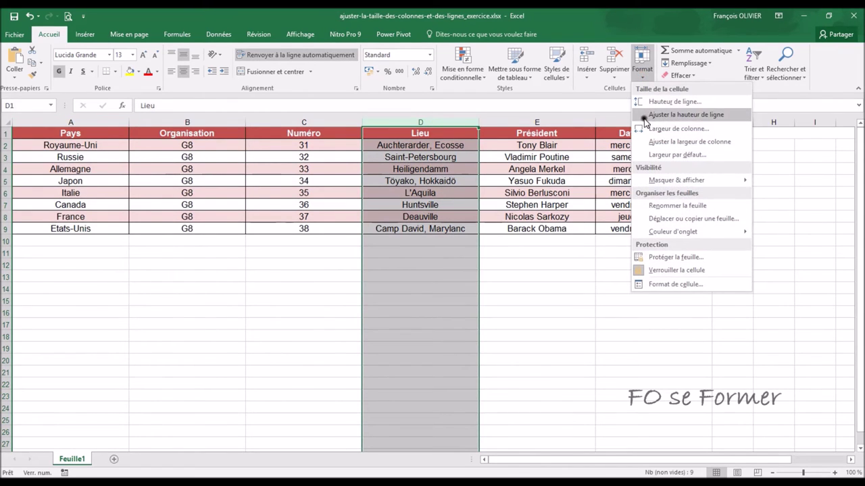
left_click(665, 128)
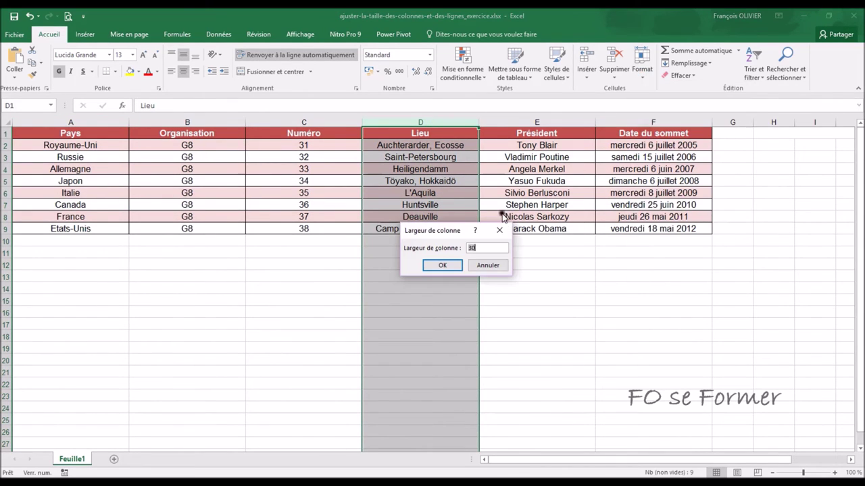
left_click(450, 268)
left_click(417, 289)
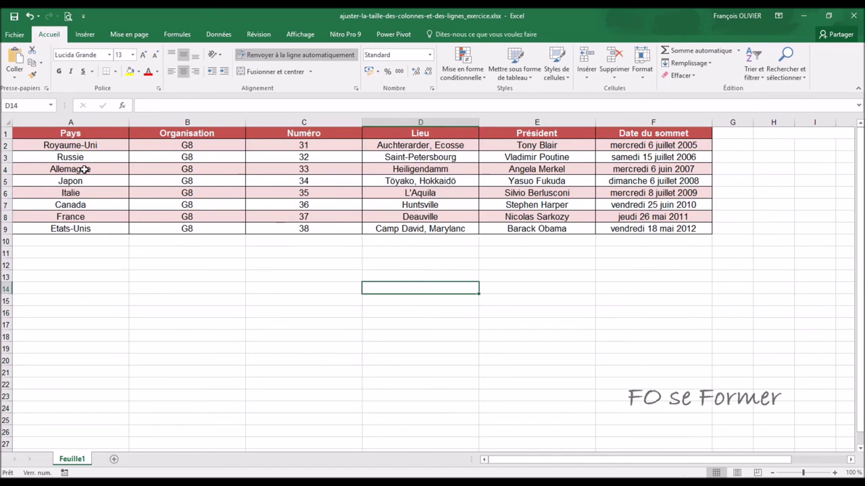
Check the exact row height of the header row and of the Japon row.
left_click(5, 133)
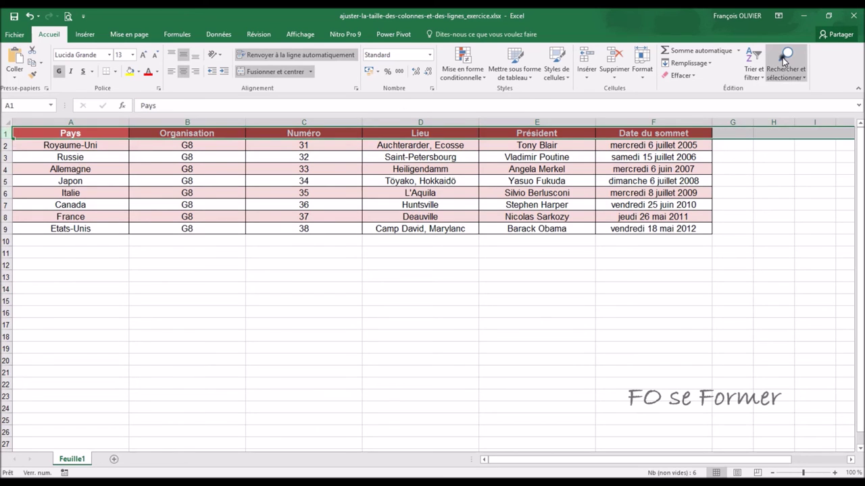
left_click(638, 74)
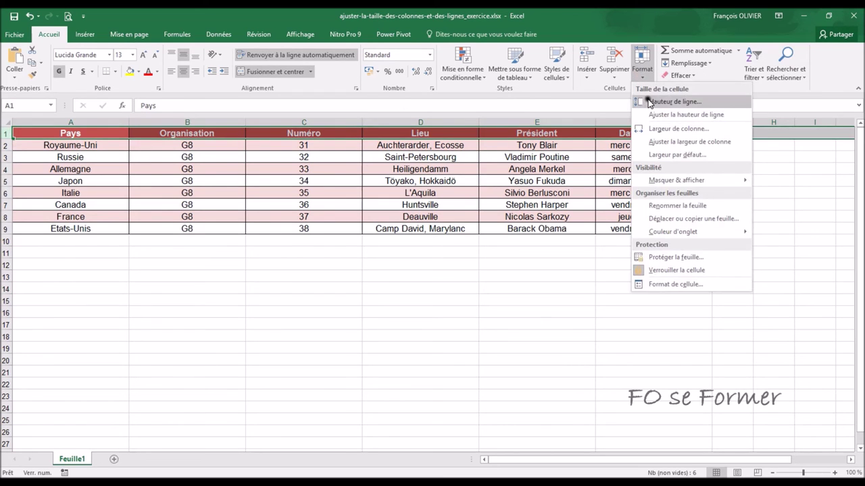
left_click(645, 101)
left_click(442, 265)
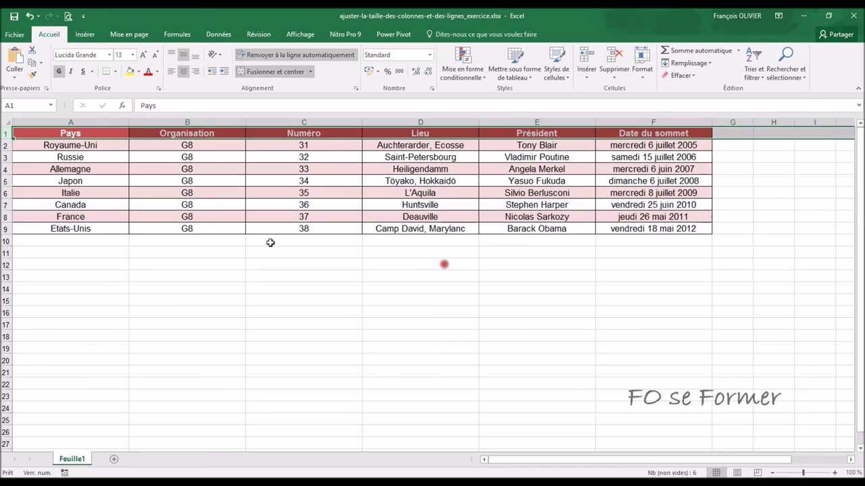
left_click(6, 181)
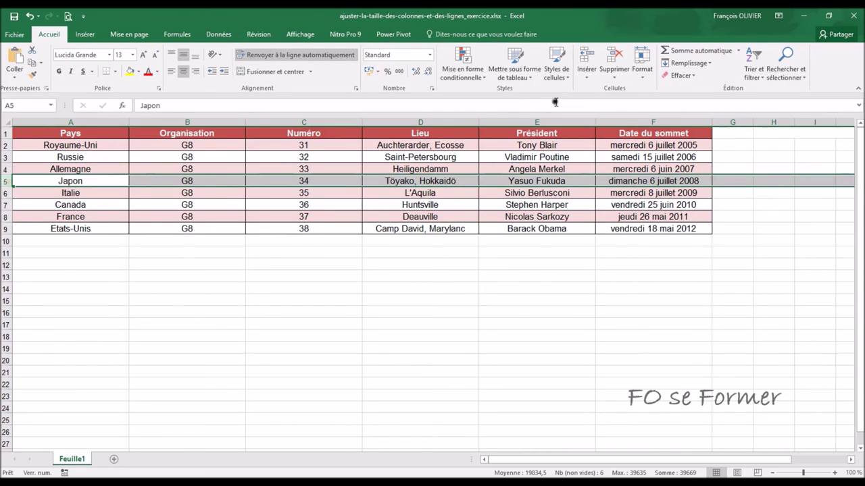
left_click(646, 69)
left_click(648, 101)
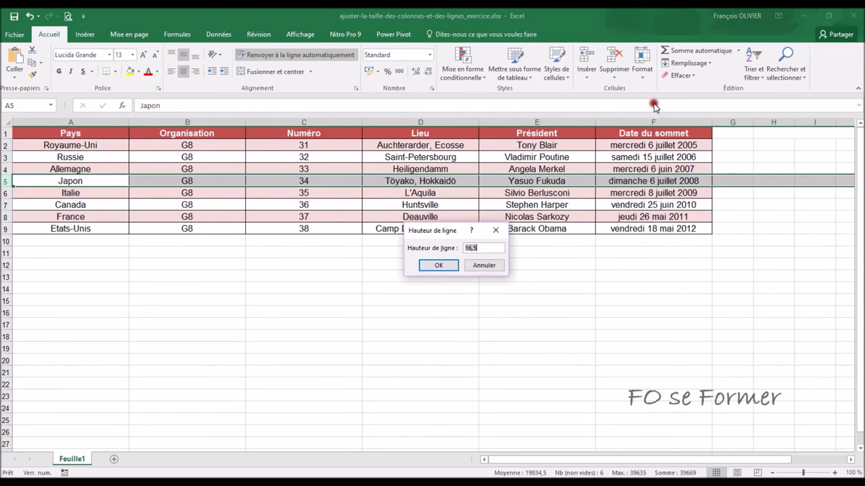
left_click(440, 265)
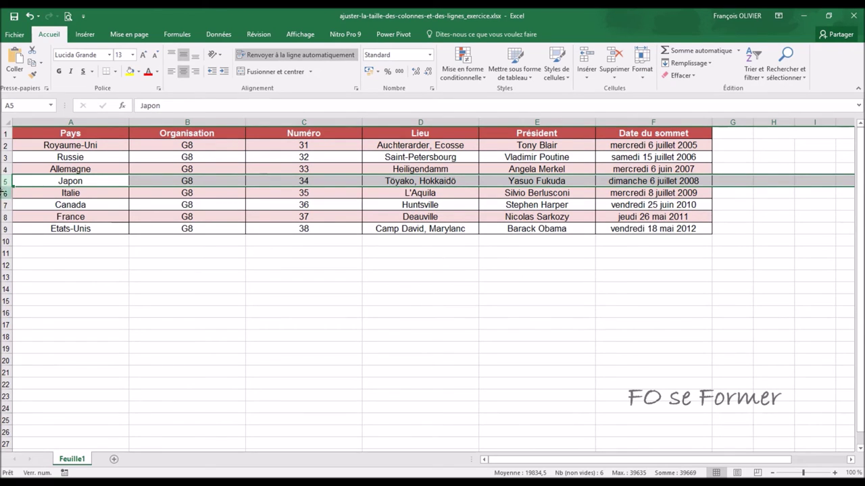
Increase the height of rows 1 to 9 together by hand so all table rows are equally taller.
left_click_drag(5, 134, 4, 230)
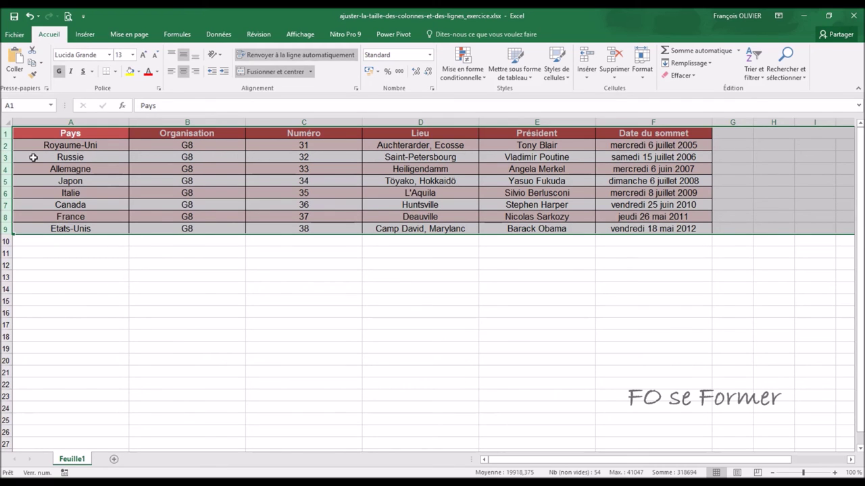
left_click_drag(6, 150, 6, 157)
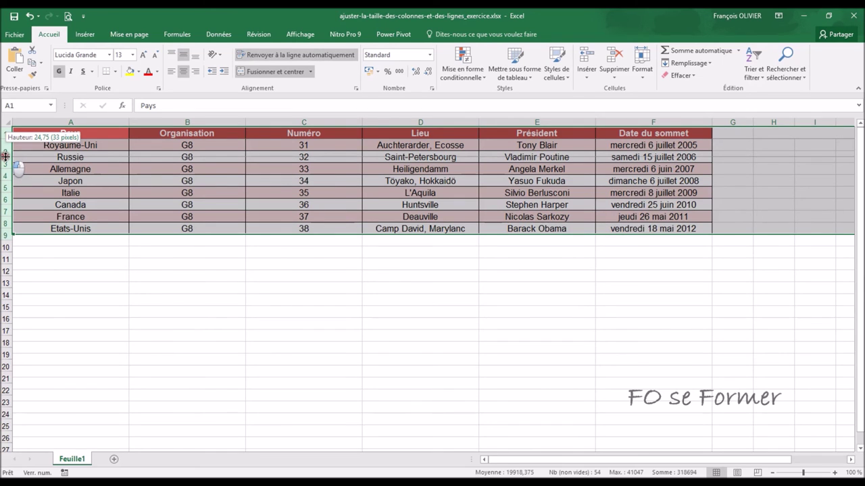
left_click_drag(6, 156, 6, 155)
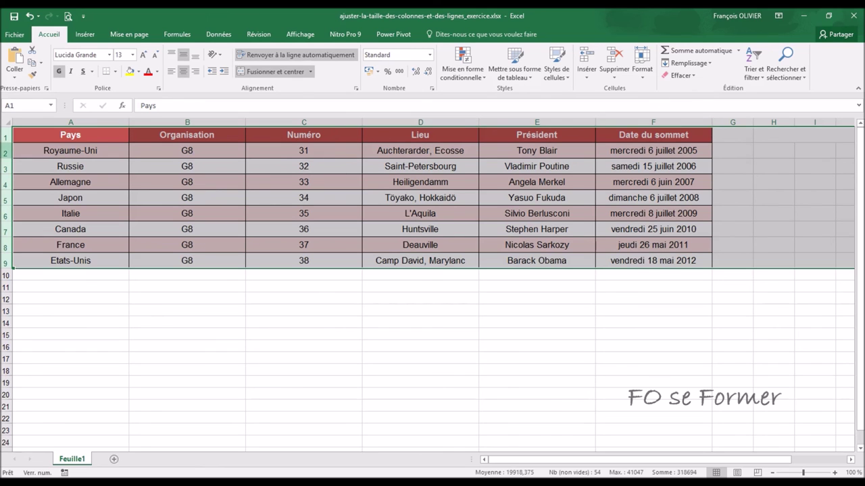
Narrow columns A to F together by hand to an equal width of about 25,86.
left_click_drag(70, 123, 694, 127)
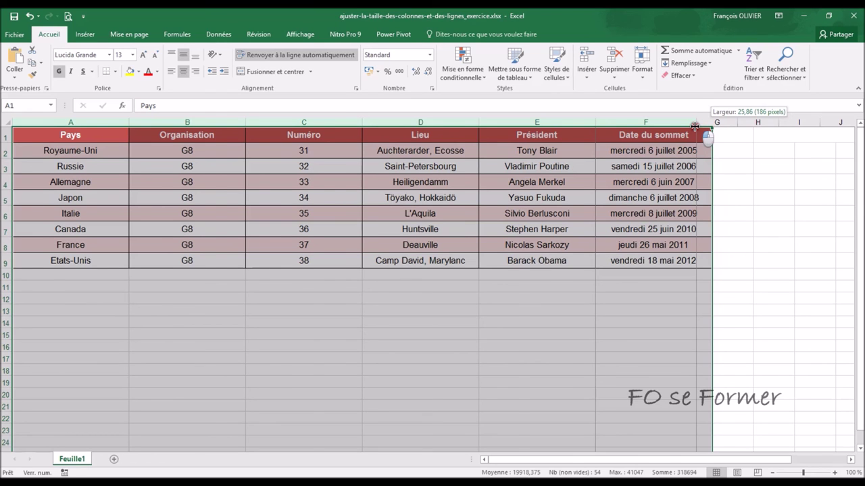
left_click_drag(694, 127, 695, 126)
left_click(682, 150)
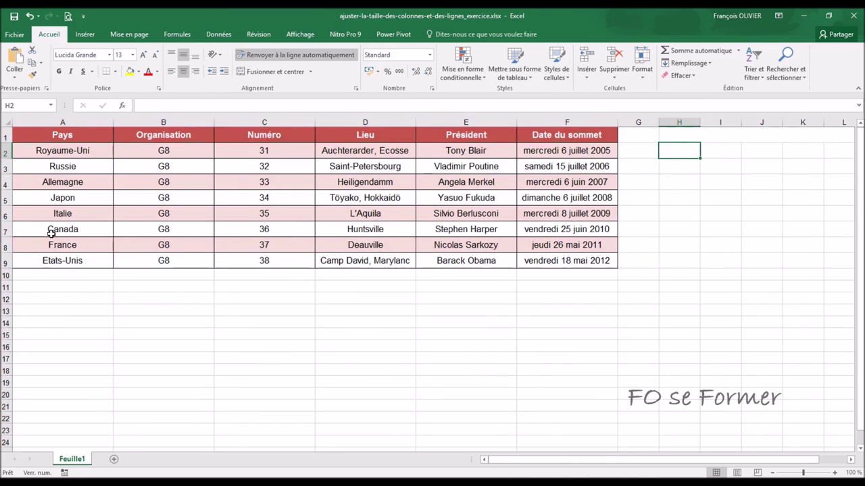